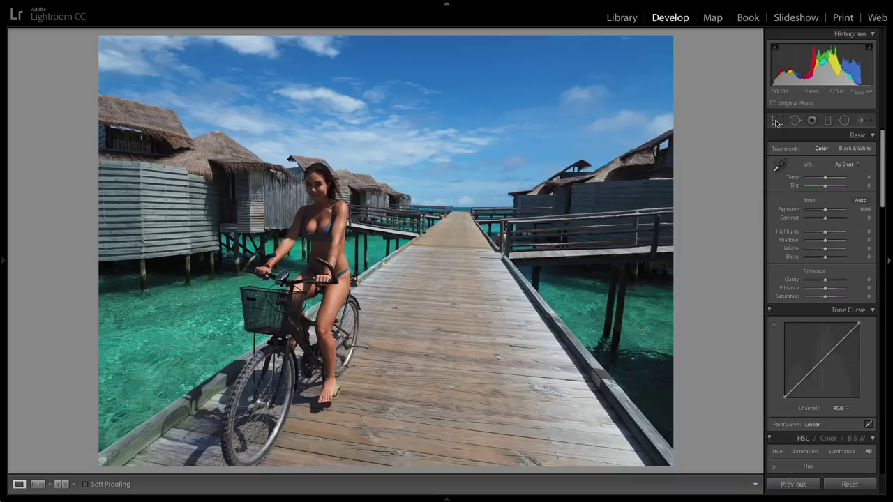
Level the horizon with the Angle tool, a -0.98 straighten, and commit the crop
{"action": "key", "text": "r"}
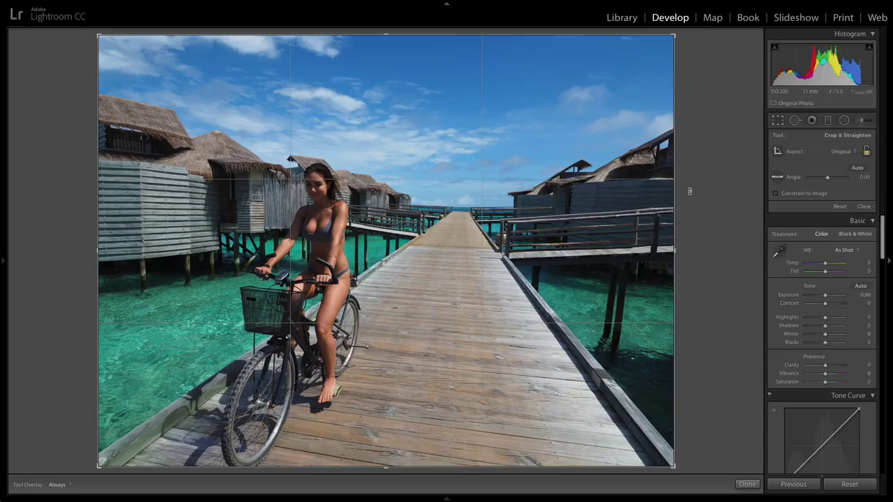
{"action": "left_click", "coordinate": [780, 177]}
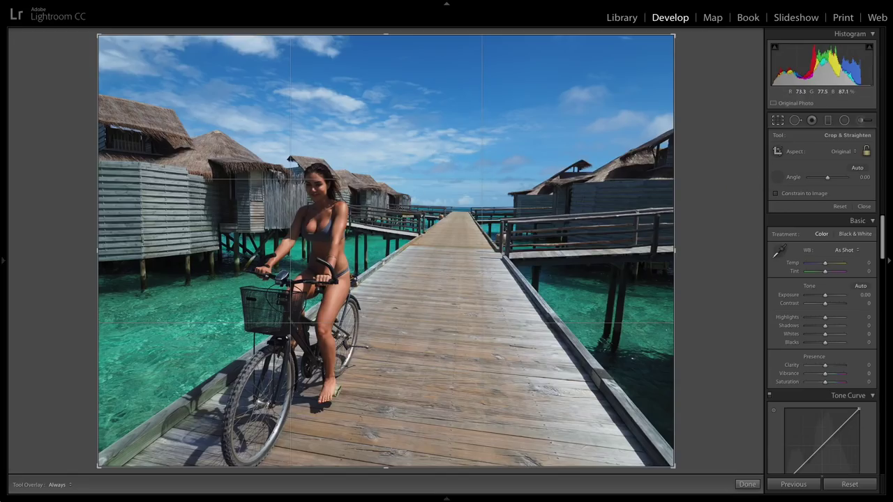
{"action": "left_click_drag", "start_coordinate": [409, 206], "coordinate": [561, 208]}
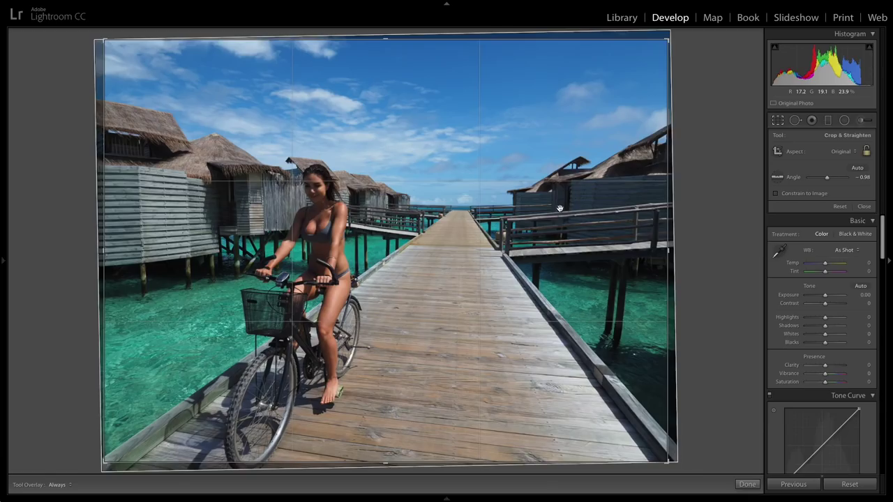
{"action": "key", "text": "Return"}
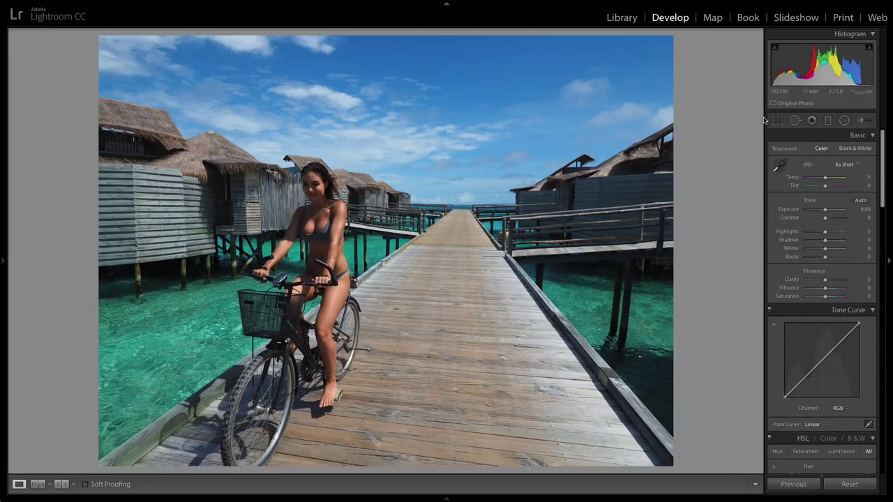
{"action": "left_click_drag", "start_coordinate": [884, 146], "coordinate": [887, 438]}
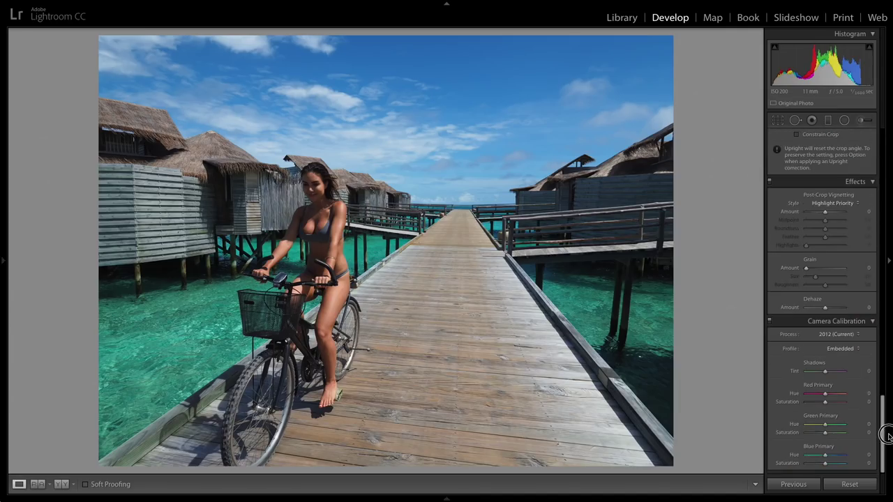
{"action": "left_click_drag", "start_coordinate": [881, 419], "coordinate": [876, 134]}
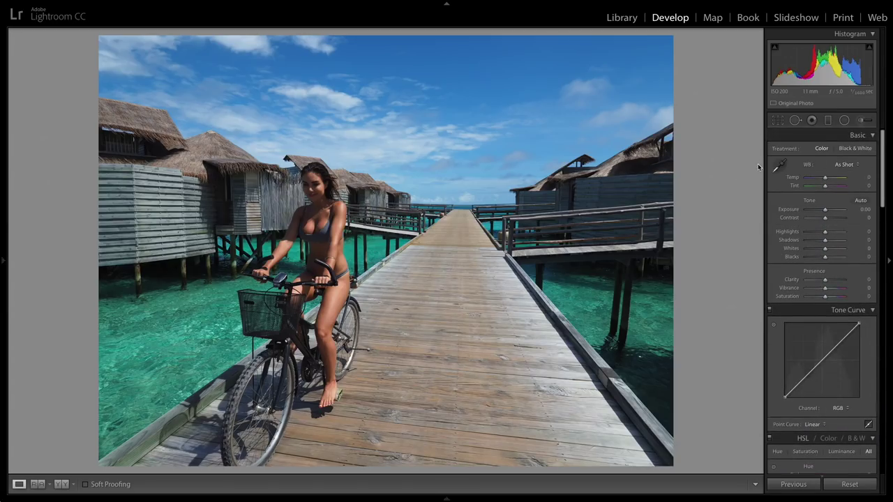
{"action": "left_click", "coordinate": [780, 166]}
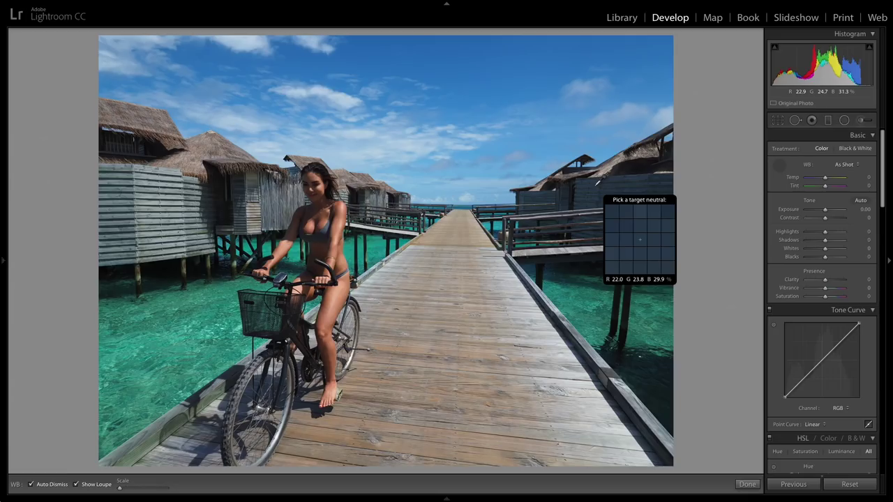
{"action": "left_click", "coordinate": [595, 184]}
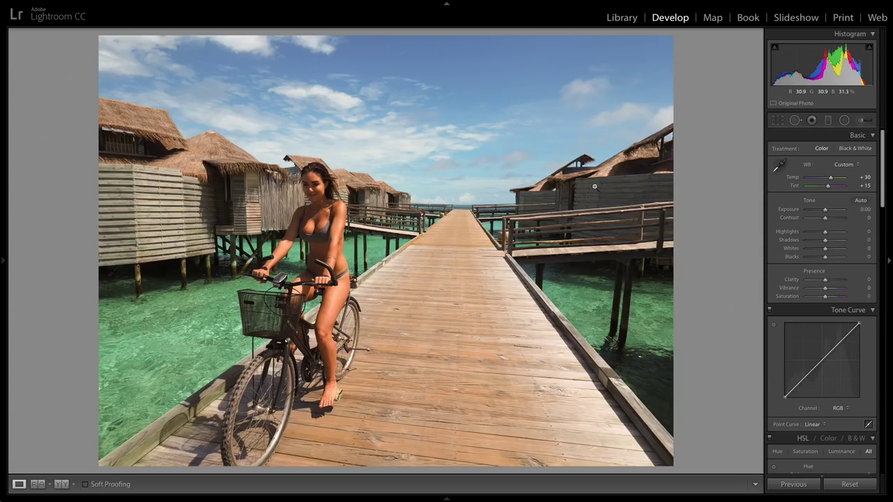
{"action": "key", "text": "ctrl+z"}
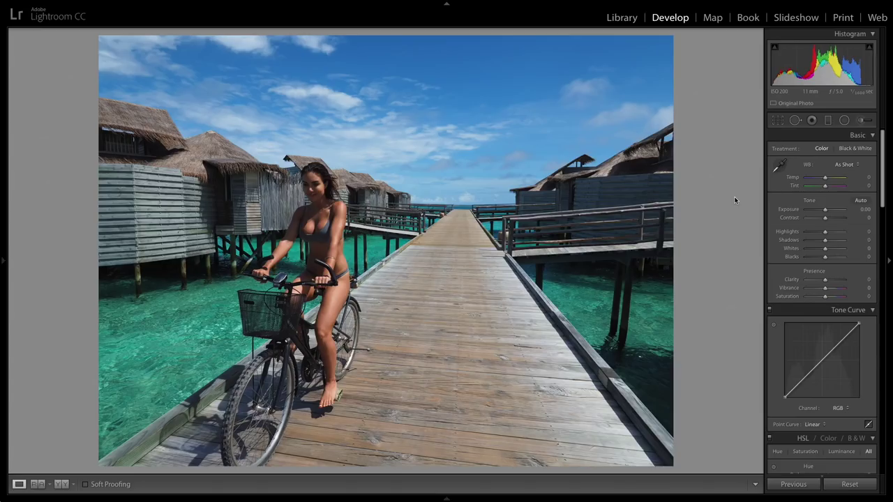
Set Temp to +4, Tint to −20 and Highlights to −58 in the Basic panel
{"action": "left_click_drag", "start_coordinate": [823, 179], "coordinate": [826, 181]}
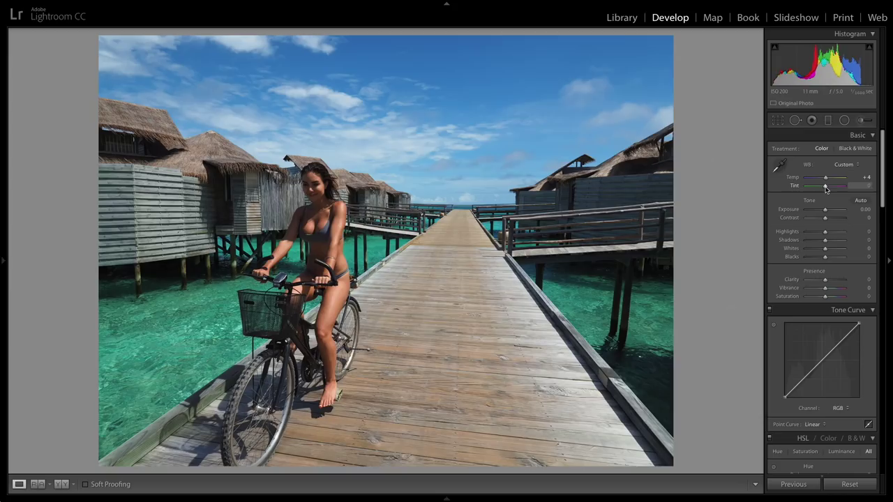
{"action": "left_click_drag", "start_coordinate": [825, 188], "coordinate": [822, 186]}
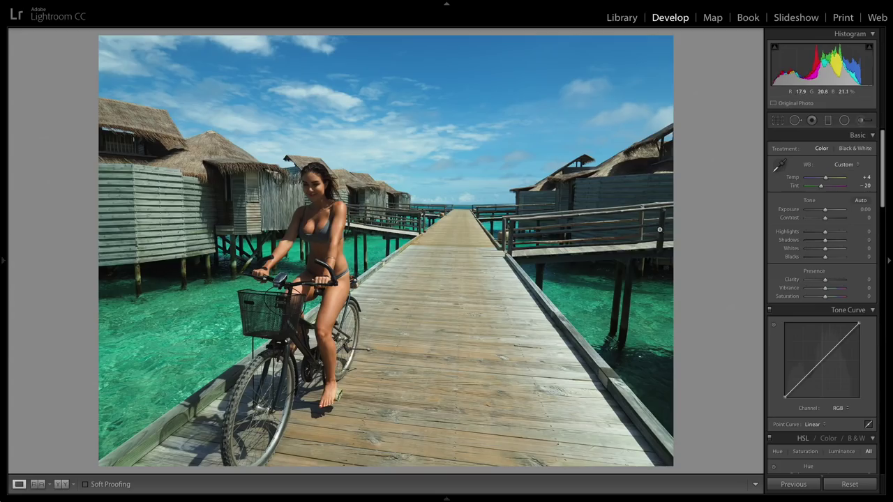
{"action": "left_click_drag", "start_coordinate": [825, 234], "coordinate": [815, 233]}
Set Highlights −55, Shadows +76 and Blacks +28, undoing a trial Whites +81 so Whites stay 0
{"action": "left_click", "coordinate": [814, 234]}
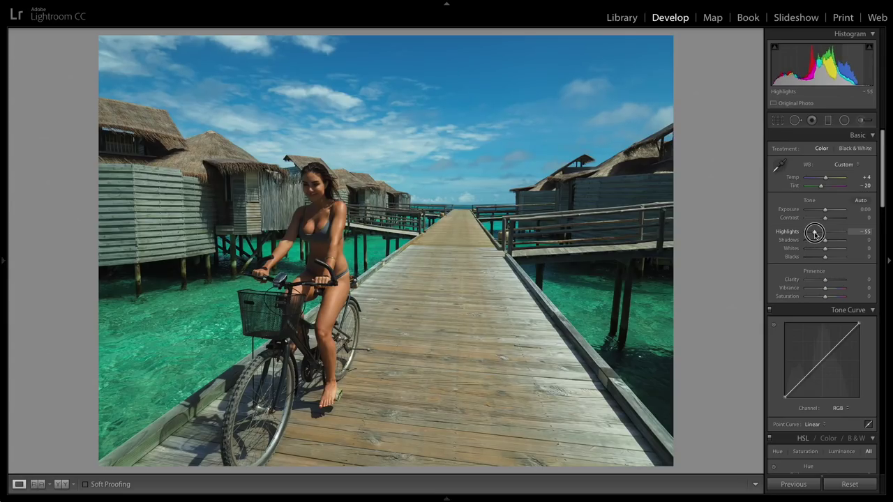
{"action": "left_click_drag", "start_coordinate": [824, 241], "coordinate": [838, 241]}
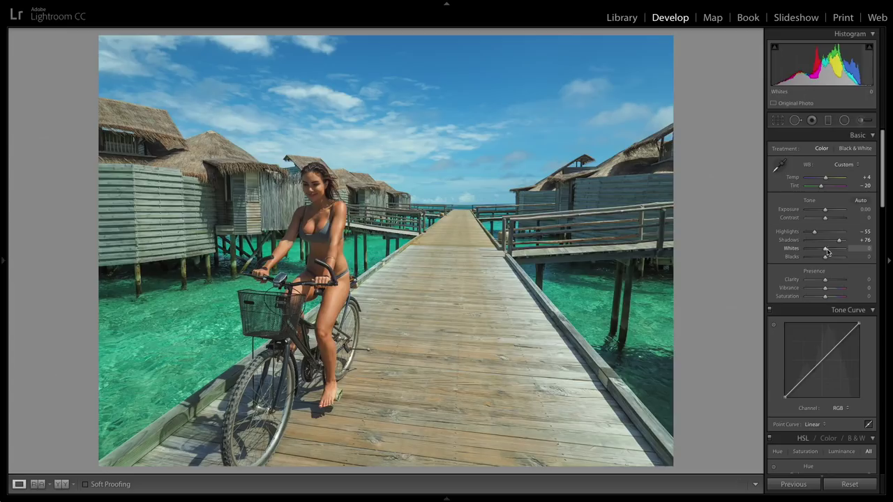
{"action": "left_click_drag", "start_coordinate": [826, 249], "coordinate": [840, 250]}
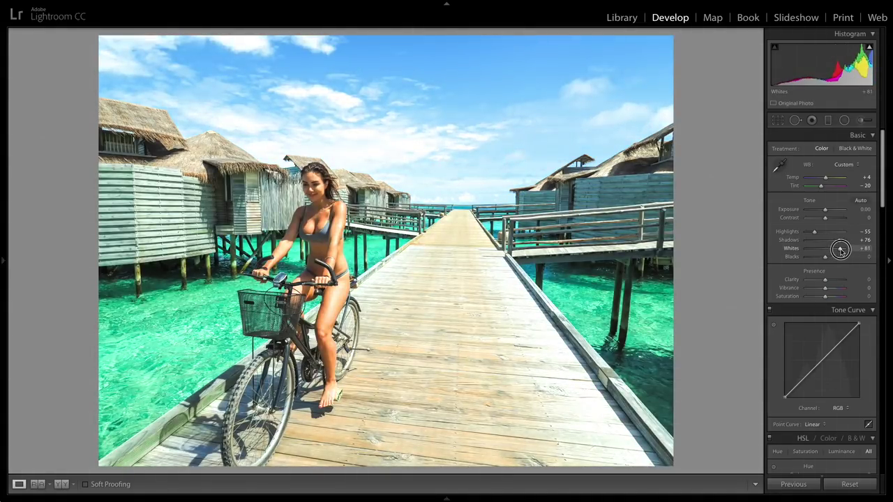
{"action": "left_click_drag", "start_coordinate": [841, 250], "coordinate": [841, 251]}
{"action": "key", "text": "ctrl+z"}
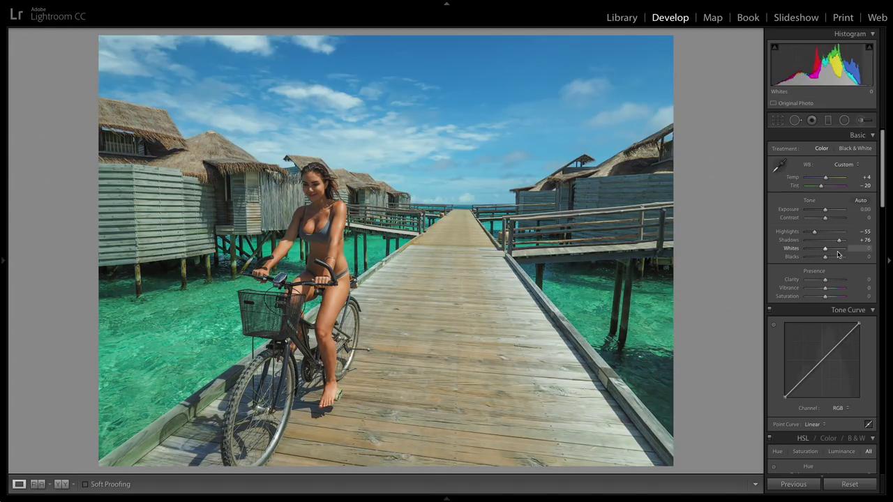
{"action": "left_click", "coordinate": [825, 258]}
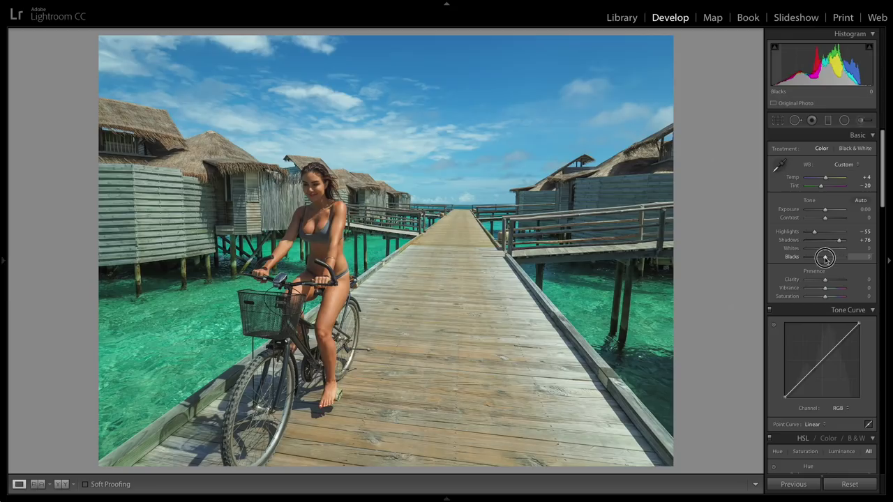
{"action": "left_click_drag", "start_coordinate": [825, 258], "coordinate": [830, 259]}
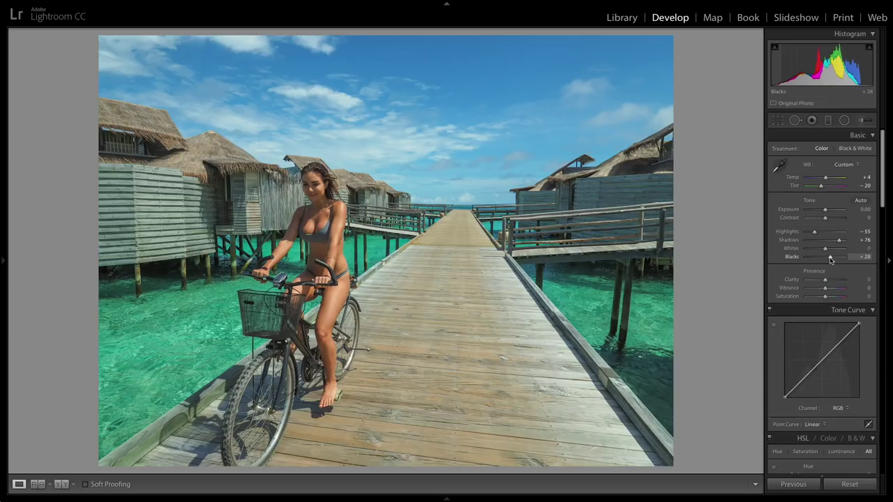
Toggle Before/After with \ to compare with the original, ending on the edited version
{"action": "key", "text": "backslash"}
{"action": "key", "text": "backslash"}
{"action": "key", "text": "backslash"}
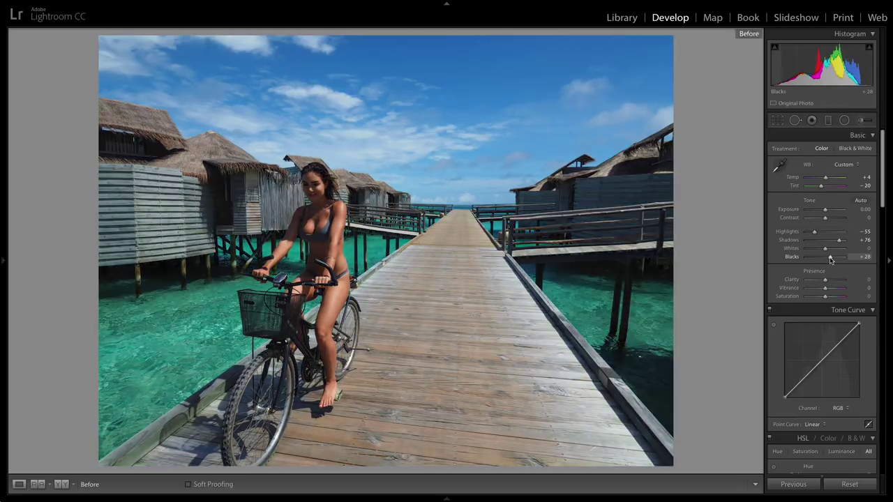
{"action": "key", "text": "backslash"}
{"action": "key", "text": "backslash"}
{"action": "key", "text": "backslash"}
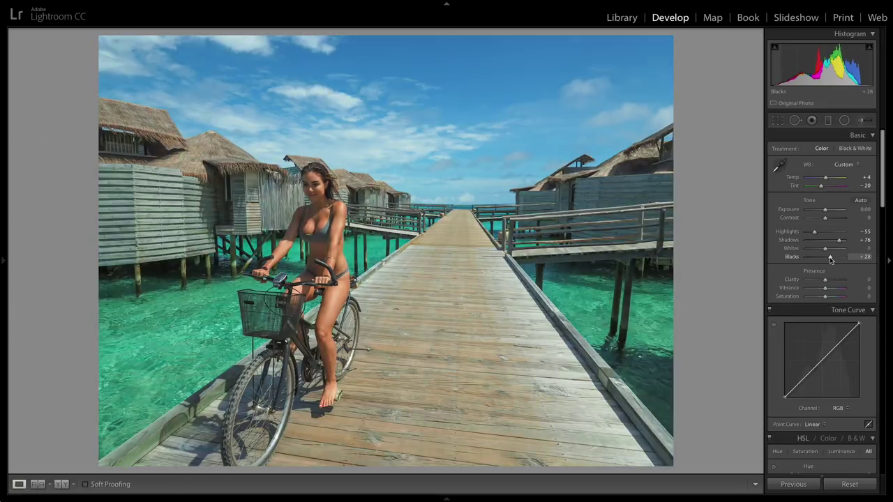
{"action": "key", "text": "backslash"}
{"action": "key", "text": "backslash"}
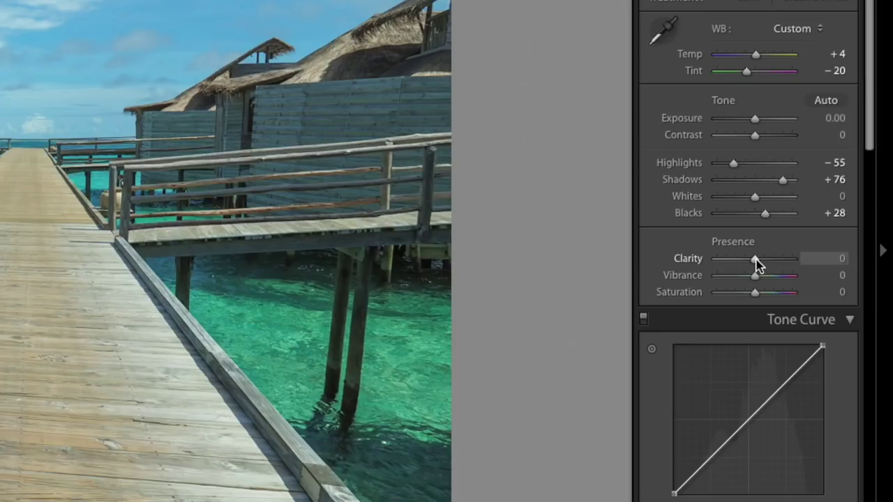
Set Clarity to −5 and Saturation to +6, leaving Vibrance at 0
{"action": "left_click_drag", "start_coordinate": [755, 258], "coordinate": [751, 261]}
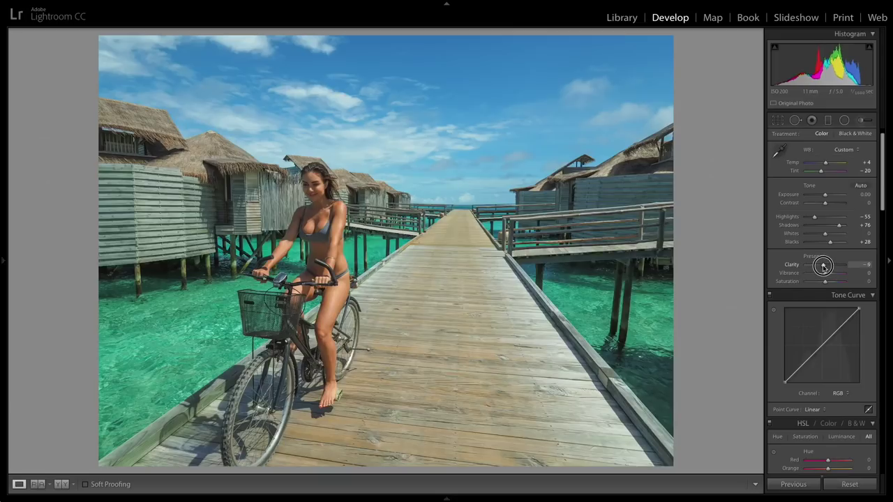
{"action": "left_click_drag", "start_coordinate": [823, 266], "coordinate": [823, 267]}
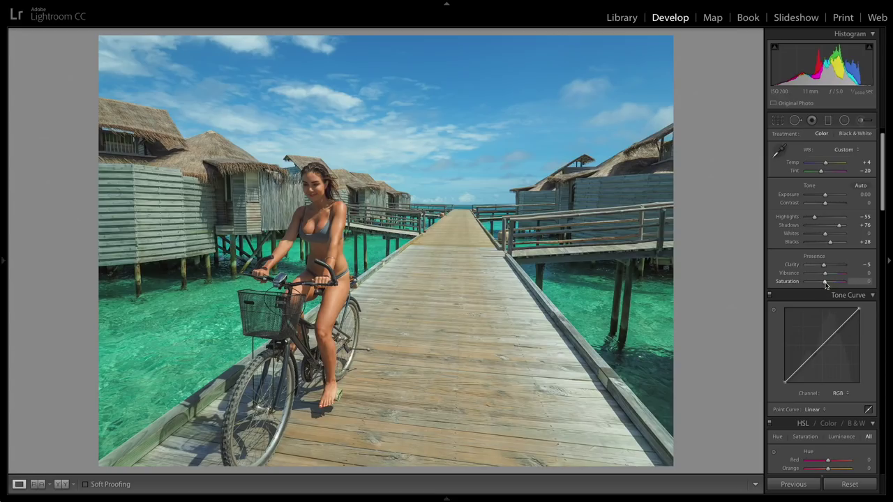
{"action": "left_click_drag", "start_coordinate": [825, 284], "coordinate": [827, 285]}
{"action": "scroll", "coordinate": [821, 300], "scroll_direction": "down", "scroll_amount": 4}
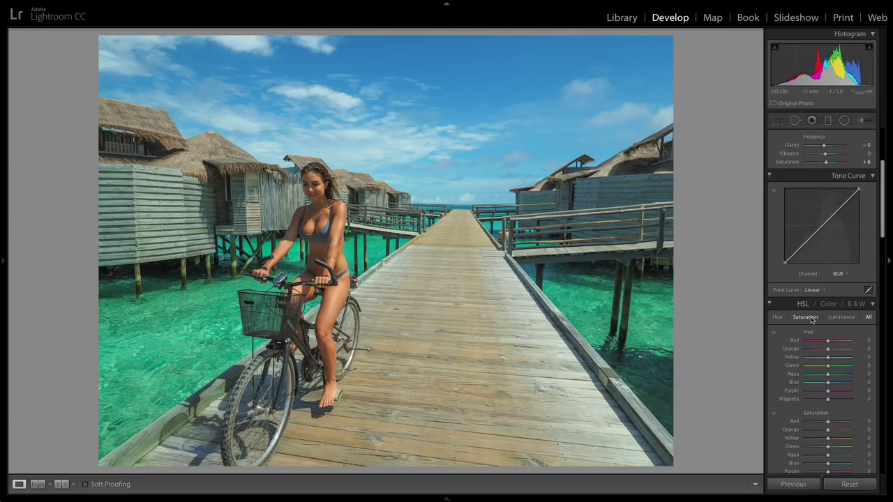
Add points to the RGB tone curve, lift the black endpoint and nudge the lower point
{"action": "left_click", "coordinate": [822, 225]}
{"action": "left_click", "coordinate": [841, 207]}
{"action": "left_click", "coordinate": [803, 246]}
{"action": "mouse_move", "coordinate": [784, 264]}
{"action": "left_mouse_down"}
{"action": "mouse_move", "coordinate": [777, 254]}
{"action": "mouse_move", "coordinate": [778, 273]}
{"action": "left_mouse_up"}
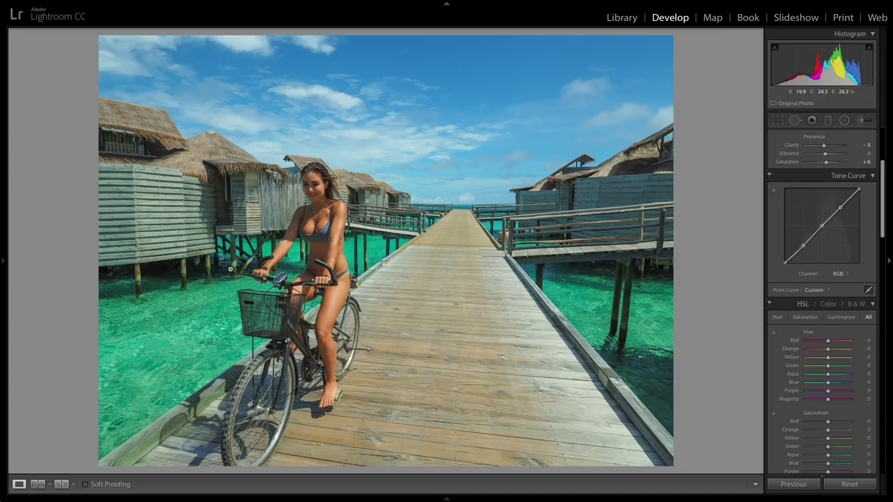
{"action": "left_click_drag", "start_coordinate": [786, 263], "coordinate": [777, 253]}
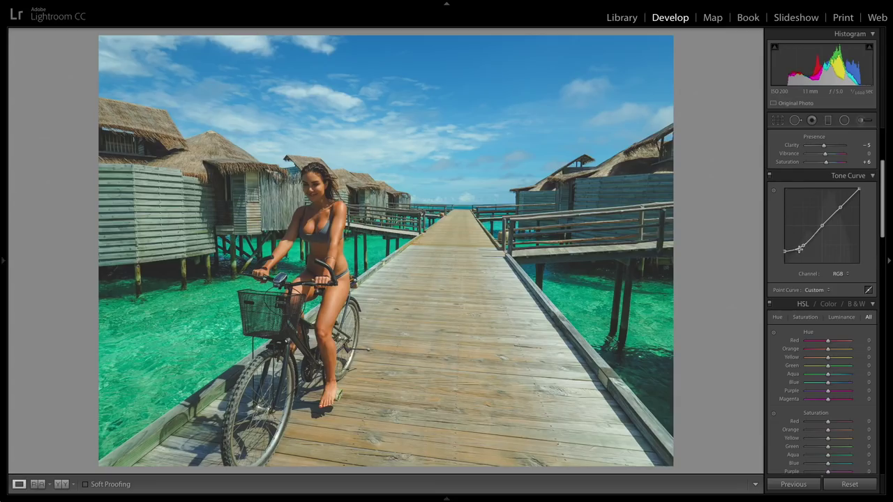
{"action": "left_click_drag", "start_coordinate": [804, 248], "coordinate": [803, 247]}
{"action": "scroll", "coordinate": [783, 210], "scroll_direction": "down", "scroll_amount": 5}
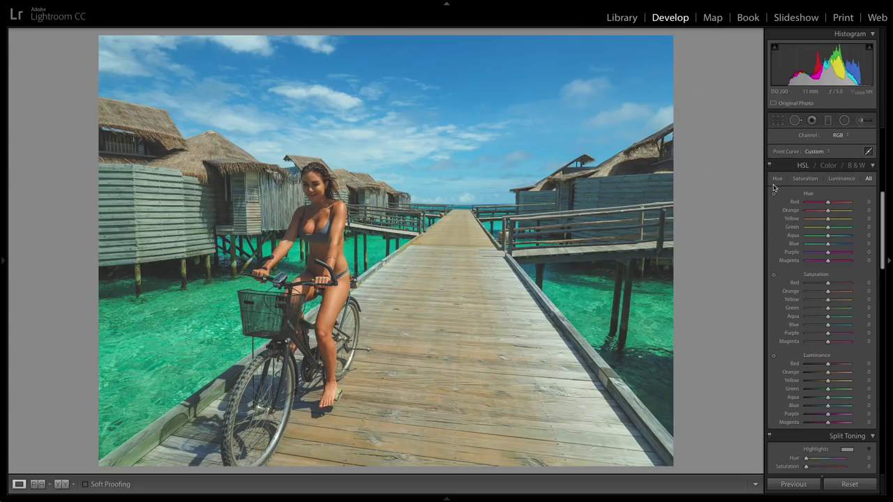
{"action": "left_click", "coordinate": [828, 167]}
{"action": "left_click", "coordinate": [855, 166]}
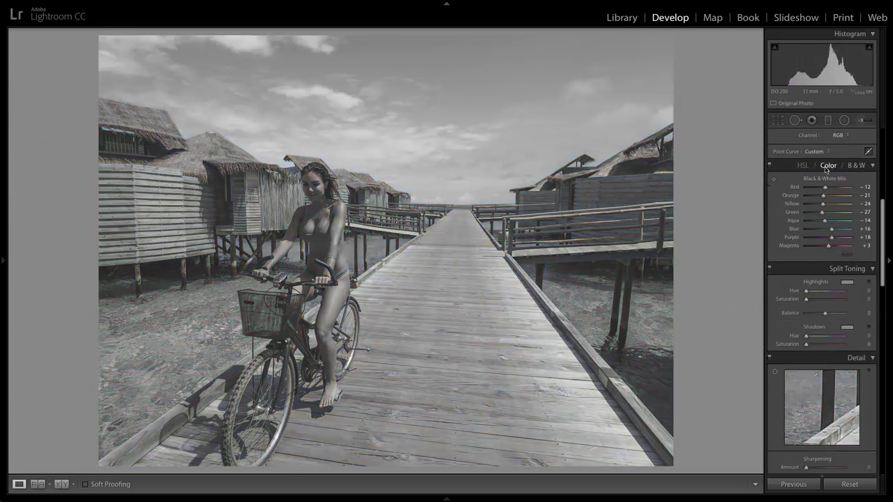
{"action": "left_click", "coordinate": [825, 167]}
{"action": "left_click", "coordinate": [802, 166]}
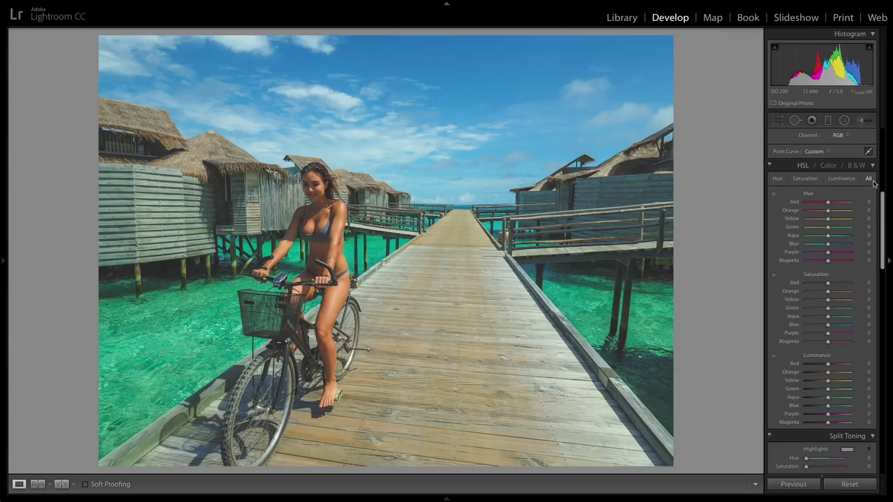
{"action": "left_click", "coordinate": [776, 180]}
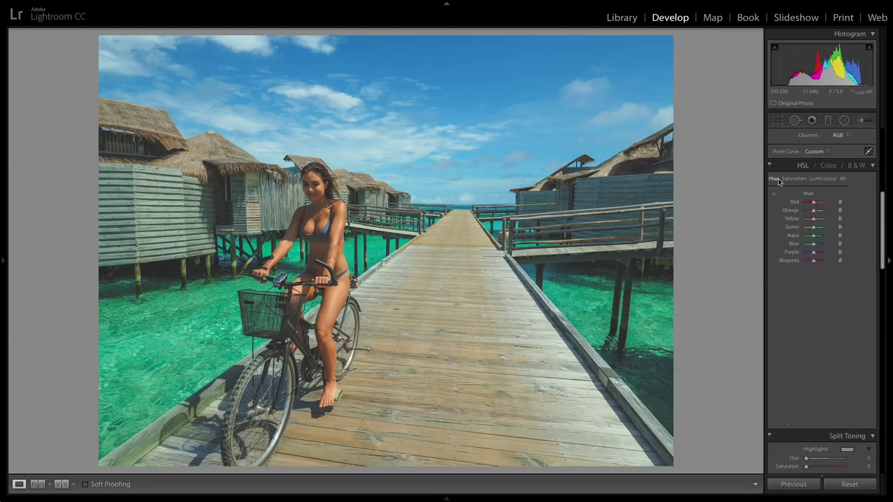
{"action": "left_click", "coordinate": [804, 180]}
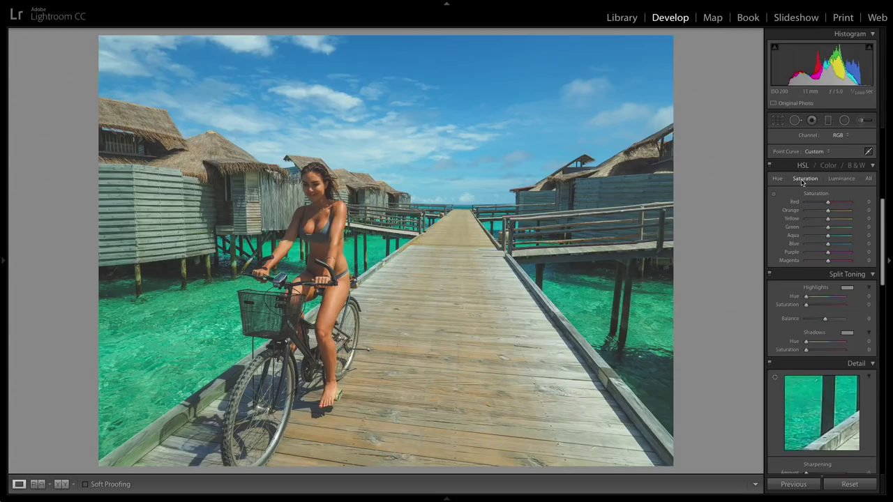
{"action": "left_click", "coordinate": [840, 180]}
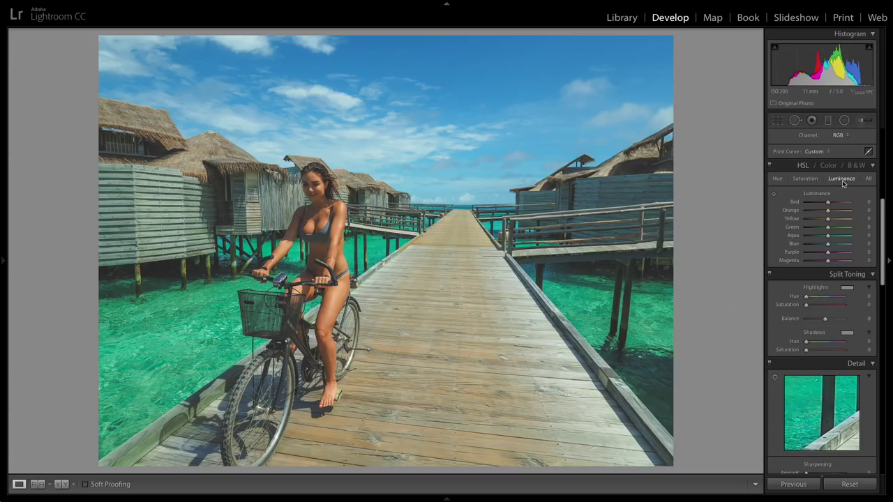
{"action": "left_click", "coordinate": [868, 179]}
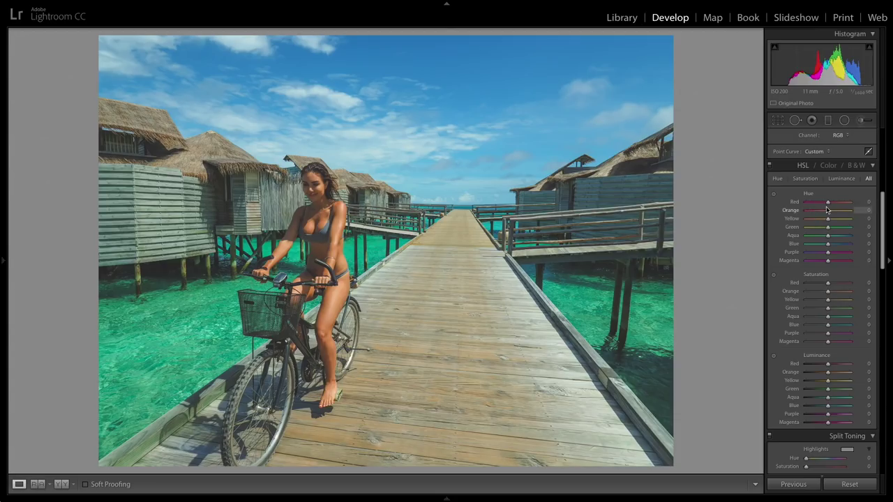
Set HSL hue Red +5, Orange −13 and Yellow −3
{"action": "left_click_drag", "start_coordinate": [827, 202], "coordinate": [829, 203]}
{"action": "left_click", "coordinate": [828, 212]}
{"action": "left_click_drag", "start_coordinate": [828, 212], "coordinate": [825, 212]}
{"action": "double_click", "coordinate": [828, 210]}
{"action": "mouse_move", "coordinate": [829, 212]}
{"action": "left_mouse_down"}
{"action": "mouse_move", "coordinate": [808, 212]}
{"action": "mouse_move", "coordinate": [825, 212]}
{"action": "left_mouse_up"}
{"action": "left_click_drag", "start_coordinate": [829, 220], "coordinate": [828, 221]}
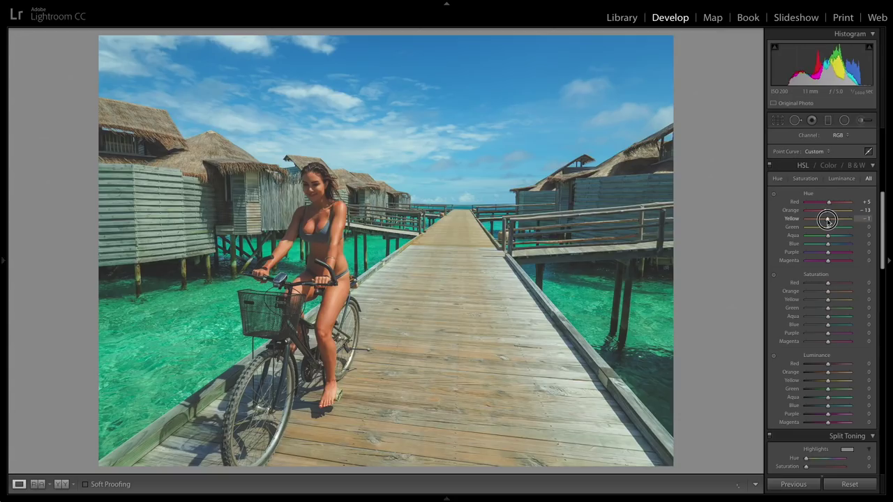
{"action": "left_click_drag", "start_coordinate": [827, 221], "coordinate": [828, 221]}
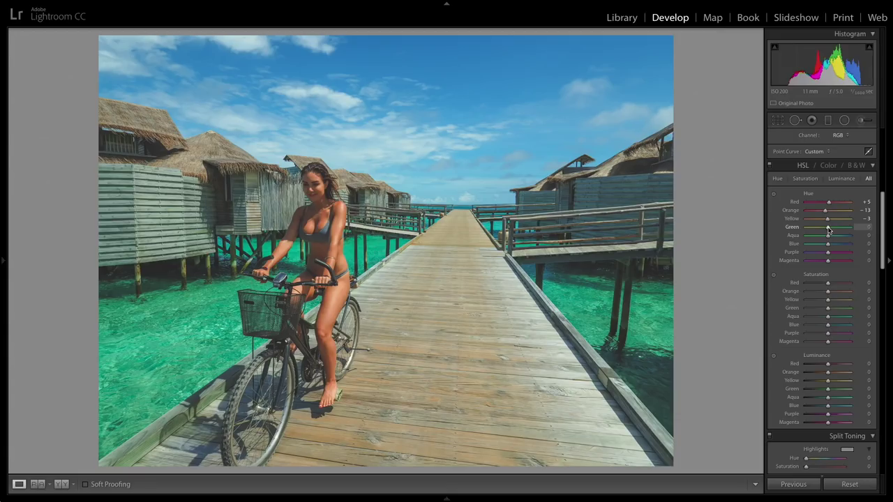
Set HSL hue Green +15, Aqua +49 and Blue −21 for clearer aqua water
{"action": "left_click", "coordinate": [828, 228]}
{"action": "left_click_drag", "start_coordinate": [827, 228], "coordinate": [838, 238]}
{"action": "left_click", "coordinate": [828, 238]}
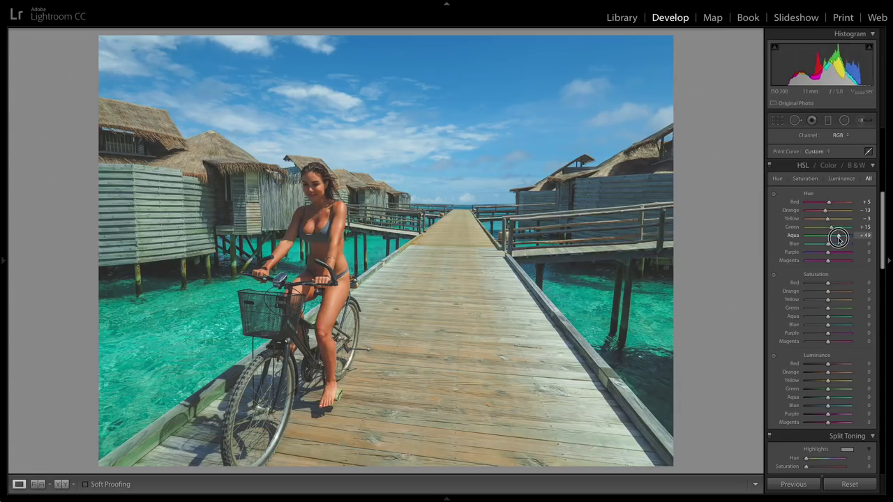
{"action": "left_click_drag", "start_coordinate": [838, 239], "coordinate": [839, 240]}
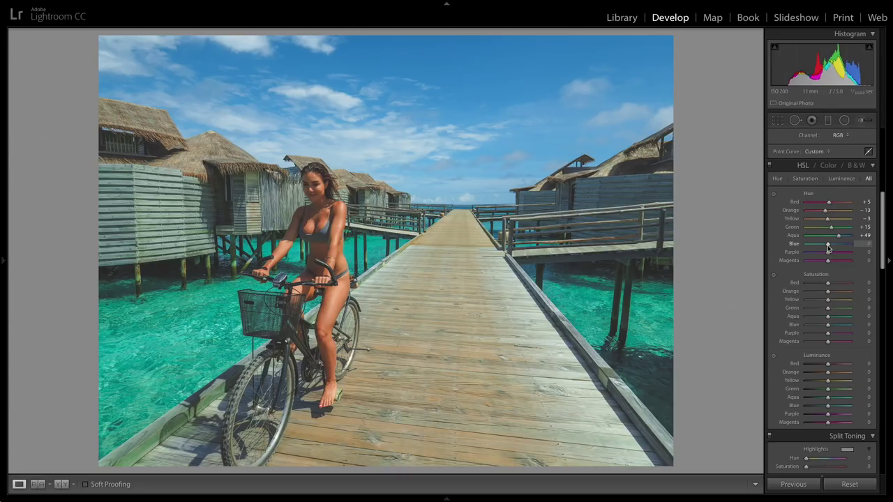
{"action": "left_click", "coordinate": [828, 246]}
{"action": "left_click_drag", "start_coordinate": [828, 245], "coordinate": [823, 246]}
Toggle Before/After with \ to compare the hue changes against the original
{"action": "key", "text": "backslash"}
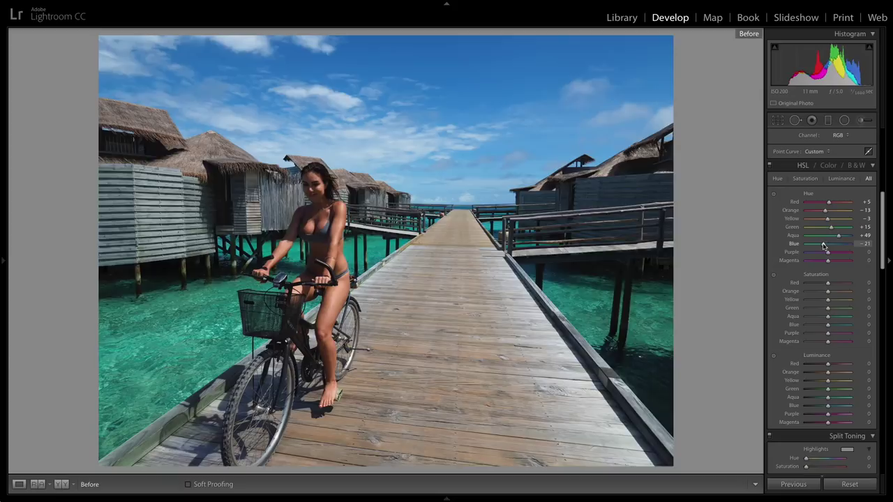
{"action": "key", "text": "backslash"}
{"action": "key", "text": "backslash"}
{"action": "key", "text": "backslash"}
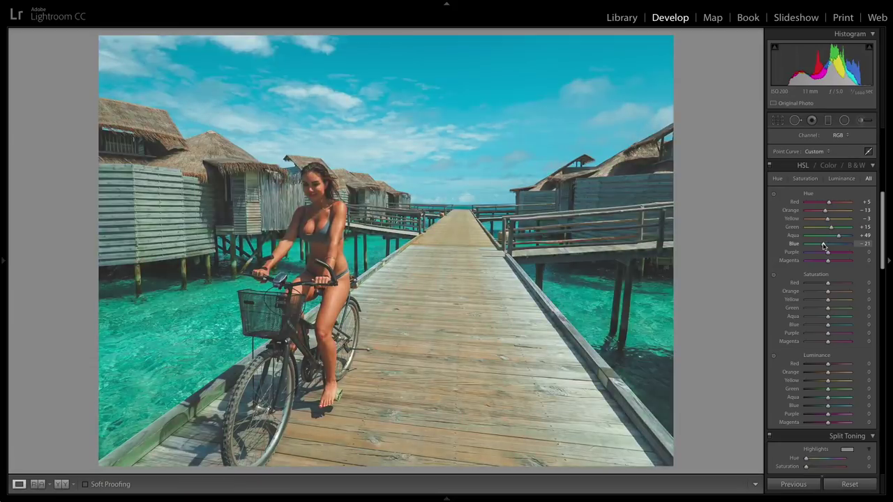
{"action": "key", "text": "backslash"}
{"action": "key", "text": "backslash"}
Lower HSL saturation to Red −30, Orange −27, Yellow −17, Green −38, Aqua −35, Blue −51
{"action": "mouse_move", "coordinate": [882, 253]}
{"action": "left_mouse_down"}
{"action": "mouse_move", "coordinate": [880, 278]}
{"action": "mouse_move", "coordinate": [882, 262]}
{"action": "left_mouse_up"}
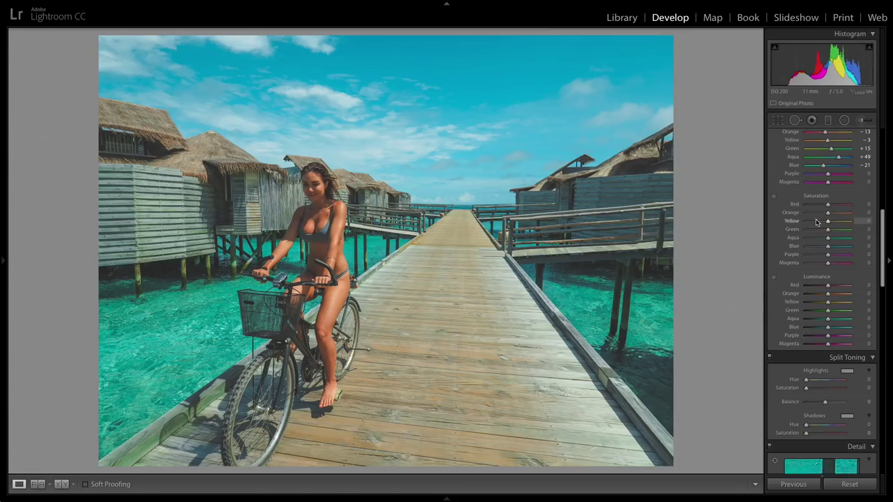
{"action": "left_click_drag", "start_coordinate": [827, 204], "coordinate": [821, 206]}
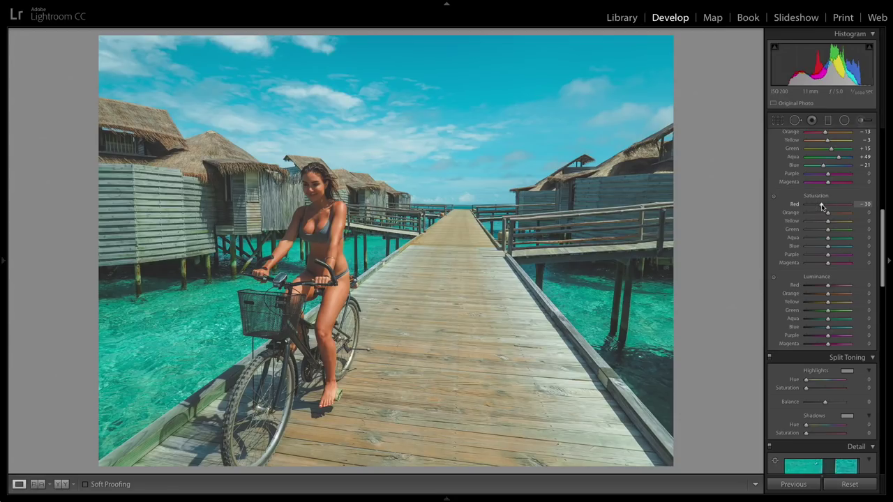
{"action": "left_click_drag", "start_coordinate": [829, 213], "coordinate": [822, 241]}
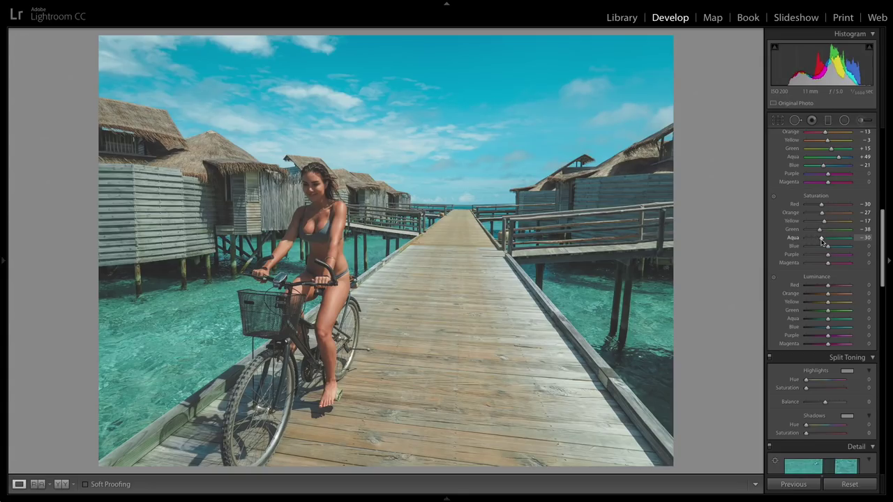
{"action": "scroll", "coordinate": [822, 241], "scroll_direction": "down", "scroll_amount": 2}
{"action": "left_click_drag", "start_coordinate": [828, 209], "coordinate": [818, 209]}
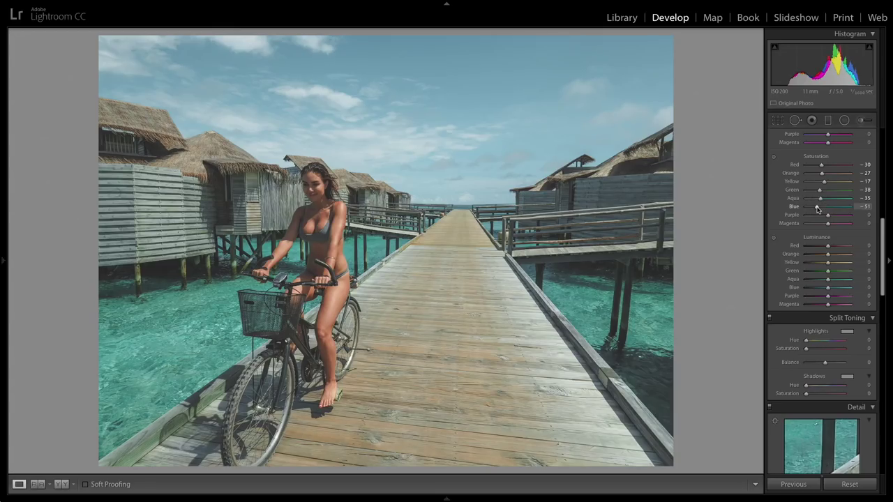
{"action": "key", "text": "backslash"}
{"action": "key", "text": "backslash"}
{"action": "key", "text": "backslash"}
{"action": "key", "text": "backslash"}
Set HSL luminance Red −13, Orange −21, Yellow +41 and Blue +23, with Aqua adjusted
{"action": "scroll", "coordinate": [823, 208], "scroll_direction": "down", "scroll_amount": 2}
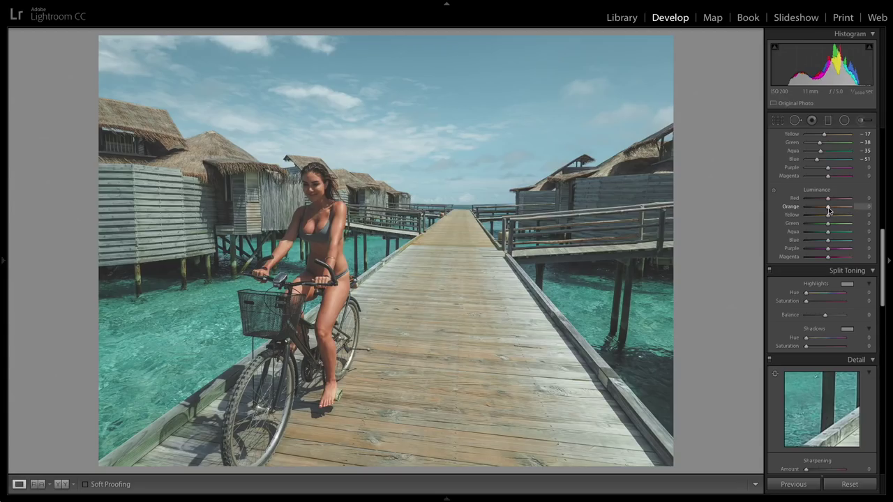
{"action": "mouse_move", "coordinate": [828, 209]}
{"action": "left_mouse_down"}
{"action": "mouse_move", "coordinate": [809, 207]}
{"action": "mouse_move", "coordinate": [848, 208]}
{"action": "mouse_move", "coordinate": [828, 209]}
{"action": "left_mouse_up"}
{"action": "left_click_drag", "start_coordinate": [828, 197], "coordinate": [824, 199]}
{"action": "left_click_drag", "start_coordinate": [827, 206], "coordinate": [834, 241]}
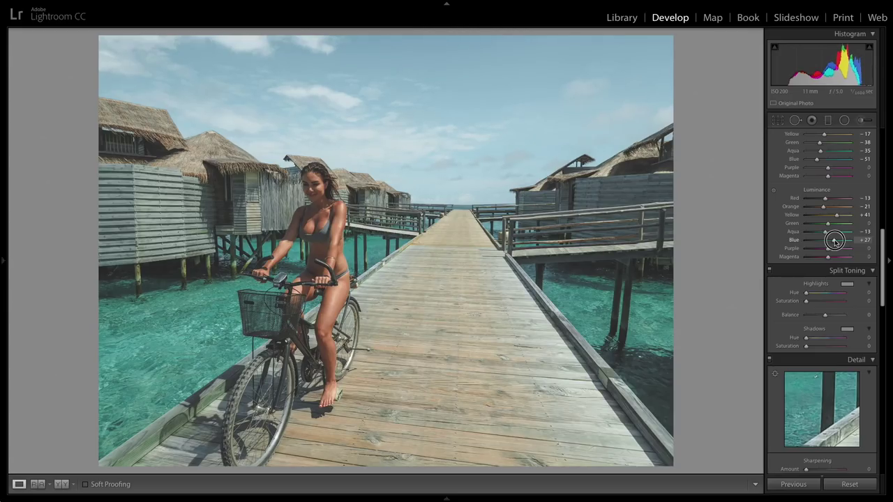
{"action": "left_click_drag", "start_coordinate": [835, 242], "coordinate": [828, 259]}
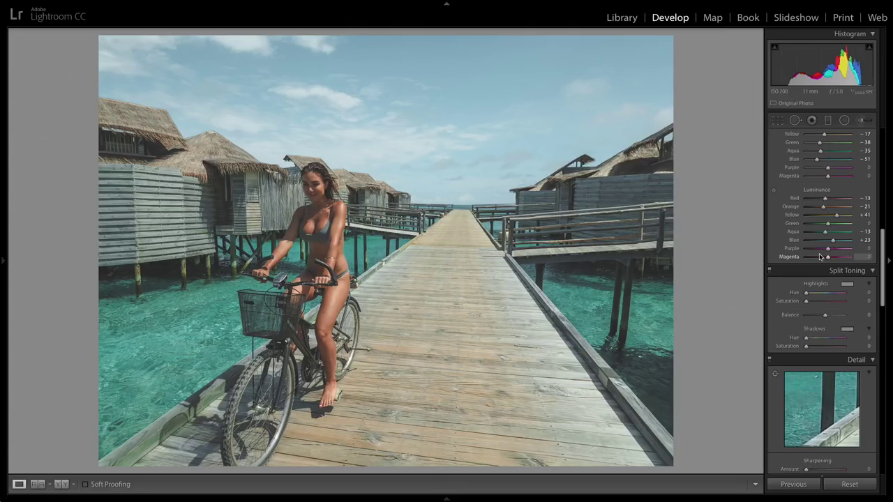
Zoom in on the hut roof and set Sharpening Amount to 30 (Radius 1.0, Detail 25)
{"action": "scroll", "coordinate": [795, 209], "scroll_direction": "down", "scroll_amount": 5}
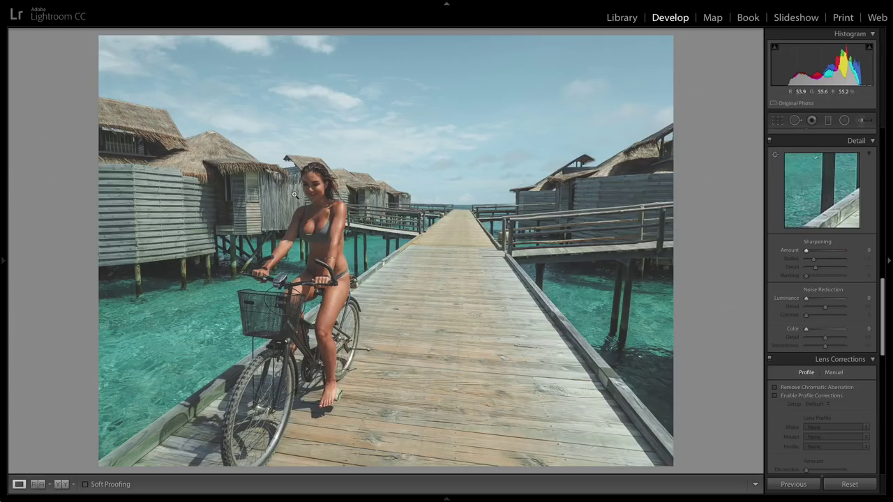
{"action": "left_click", "coordinate": [245, 167]}
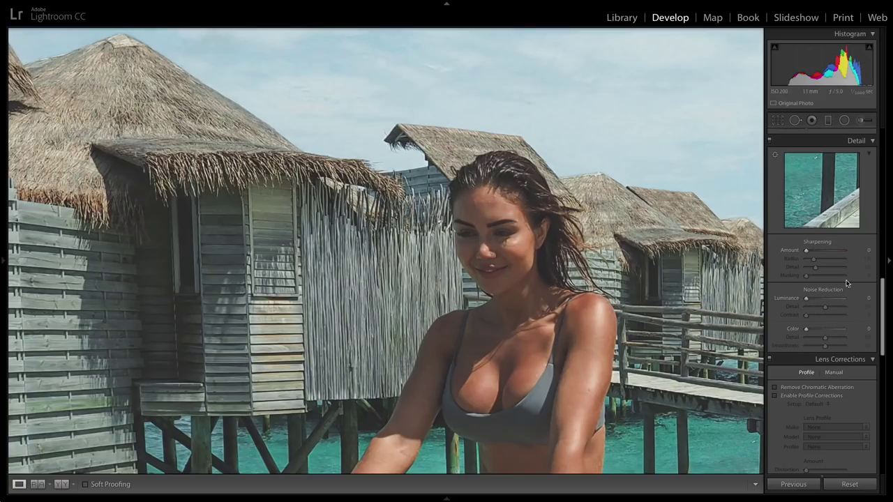
{"action": "left_click_drag", "start_coordinate": [807, 251], "coordinate": [814, 253]}
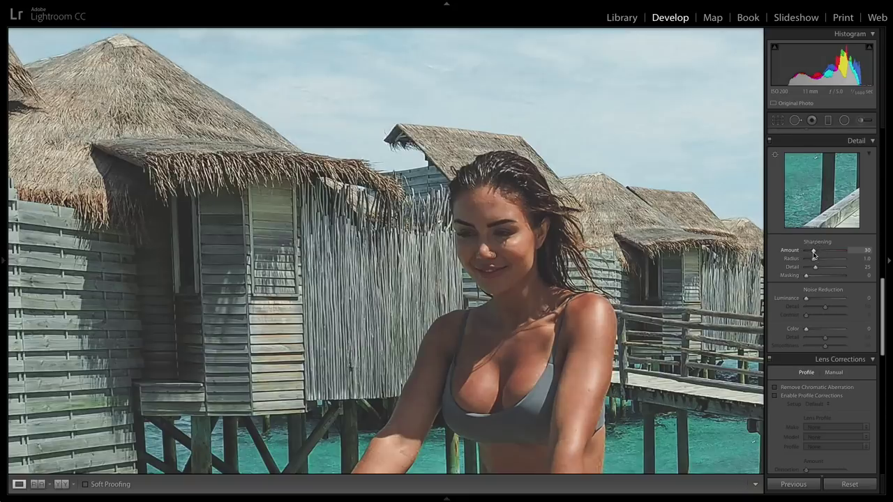
Toggle the Detail panel on and off to compare the sharpening, then zoom back to fit
{"action": "left_click", "coordinate": [770, 141]}
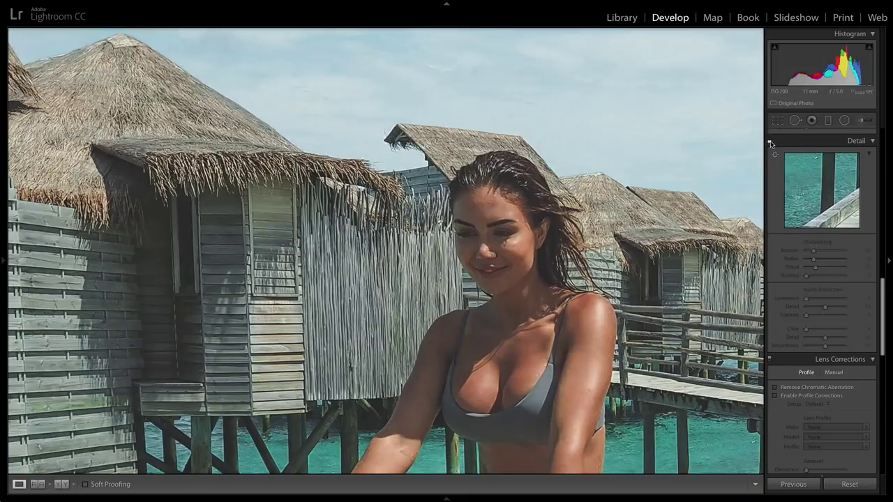
{"action": "left_click", "coordinate": [769, 143]}
{"action": "left_click", "coordinate": [770, 143]}
{"action": "left_click", "coordinate": [770, 143]}
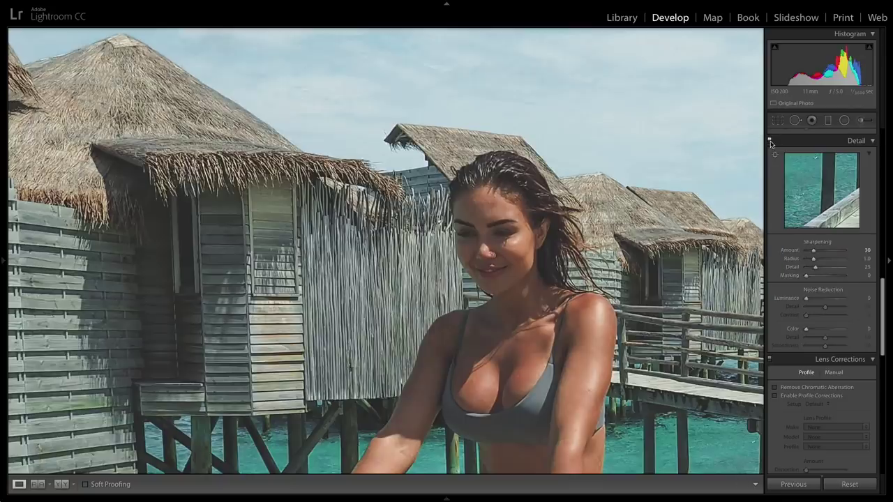
{"action": "left_click", "coordinate": [770, 142]}
{"action": "left_click", "coordinate": [770, 142]}
{"action": "left_click", "coordinate": [770, 143]}
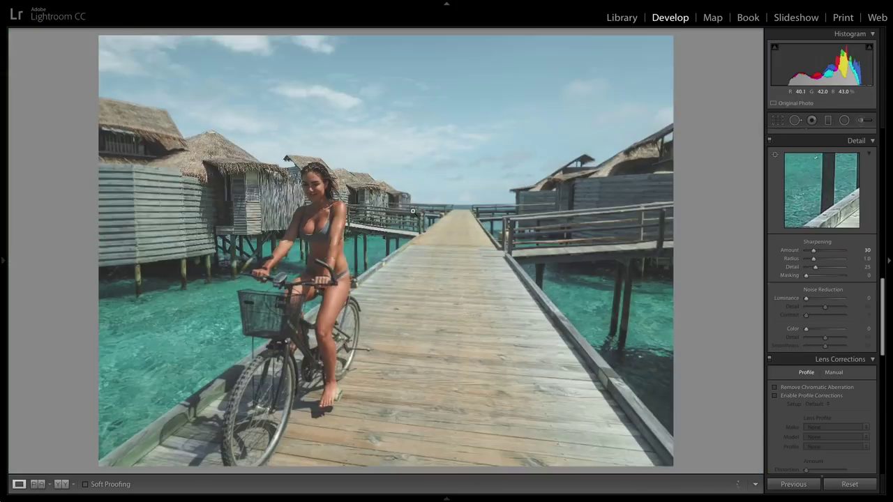
{"action": "left_click", "coordinate": [412, 212]}
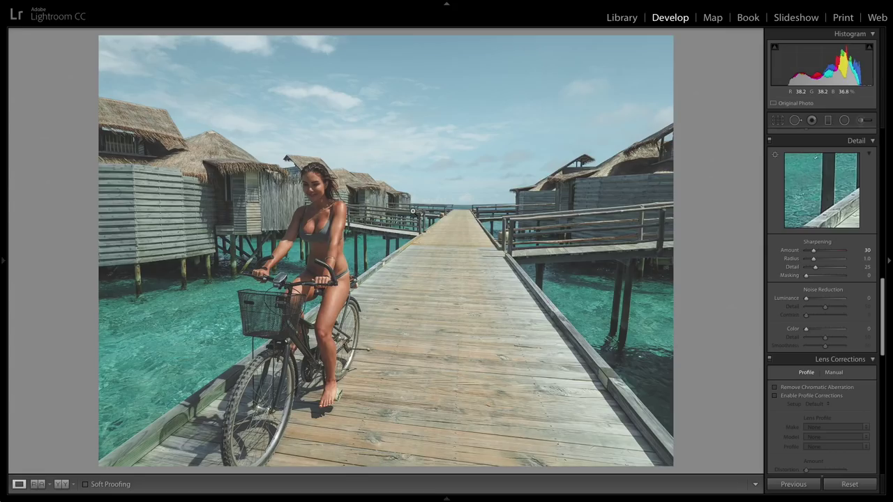
Collapse Lens Corrections to reveal Effects and try Post-Crop Vignetting, leaving Amount at 0
{"action": "scroll", "coordinate": [802, 209], "scroll_direction": "down", "scroll_amount": 5}
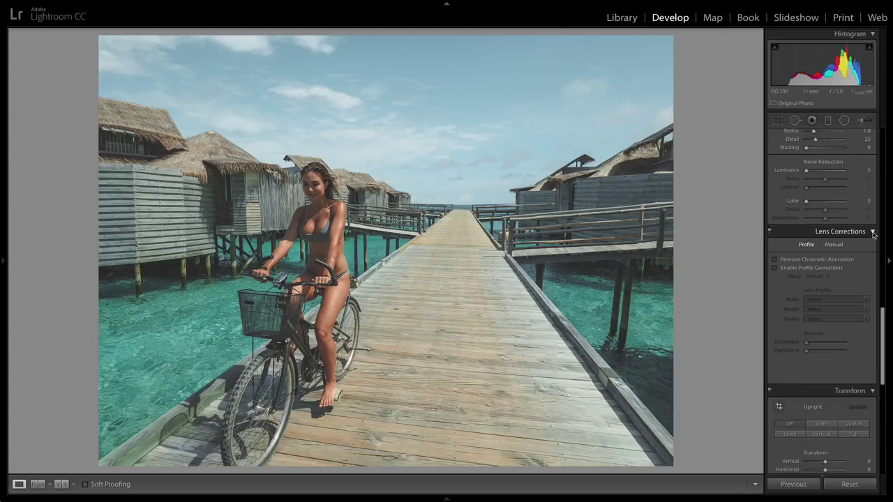
{"action": "left_click", "coordinate": [871, 232]}
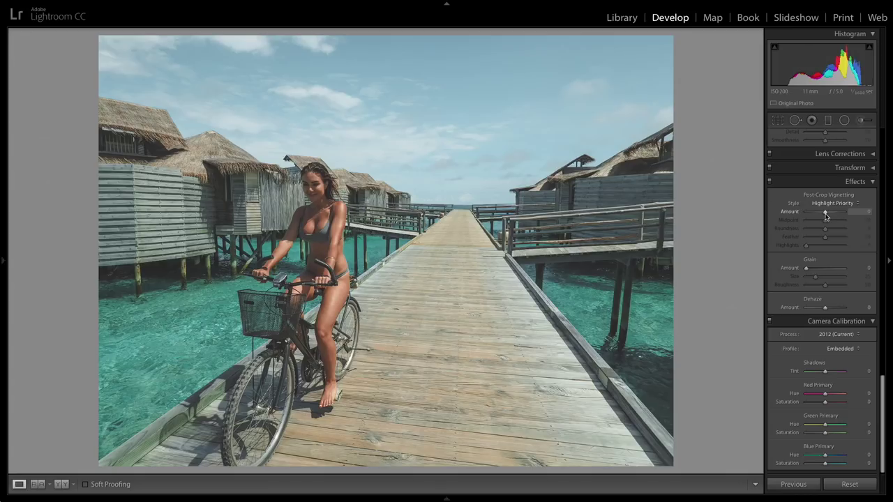
{"action": "mouse_move", "coordinate": [825, 212]}
{"action": "left_mouse_down"}
{"action": "mouse_move", "coordinate": [817, 211]}
{"action": "mouse_move", "coordinate": [841, 213]}
{"action": "mouse_move", "coordinate": [825, 214]}
{"action": "left_mouse_up"}
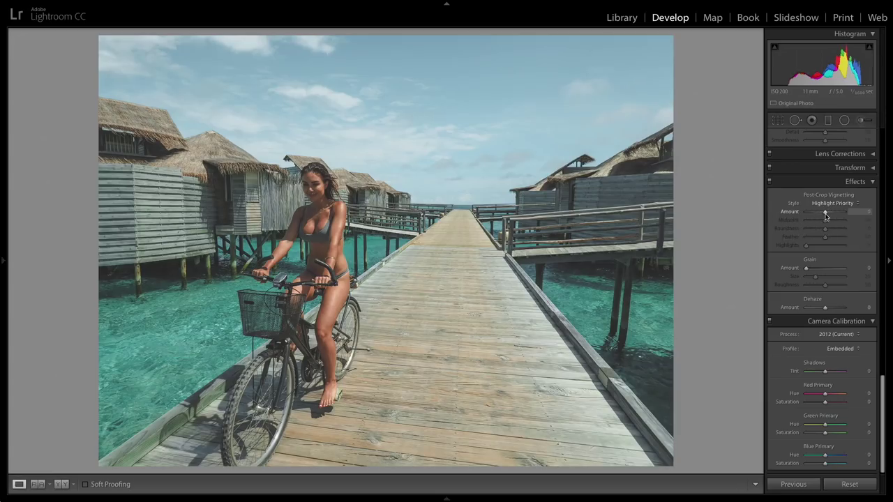
Add grain at Amount 25, Size 25, Roughness 25, checking it at 1:1 zoom before returning to fit
{"action": "left_click", "coordinate": [813, 269]}
{"action": "left_click", "coordinate": [812, 269]}
{"action": "left_click_drag", "start_coordinate": [813, 269], "coordinate": [815, 285]}
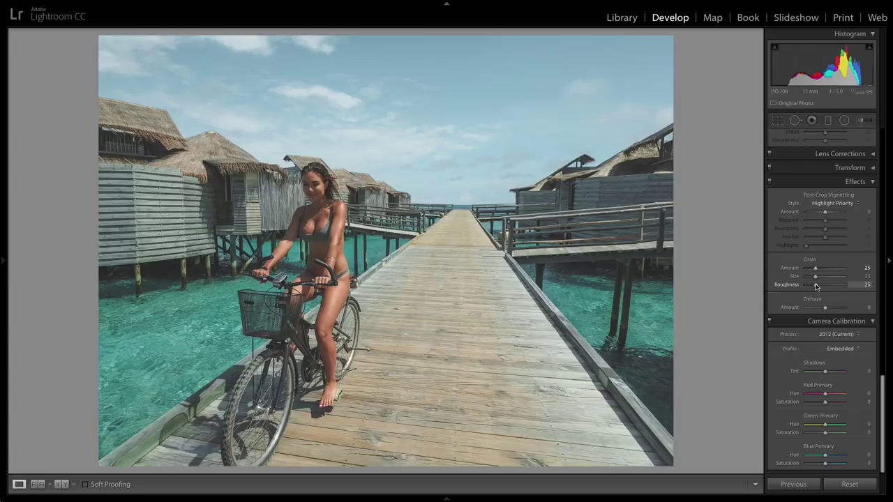
{"action": "left_click", "coordinate": [330, 149]}
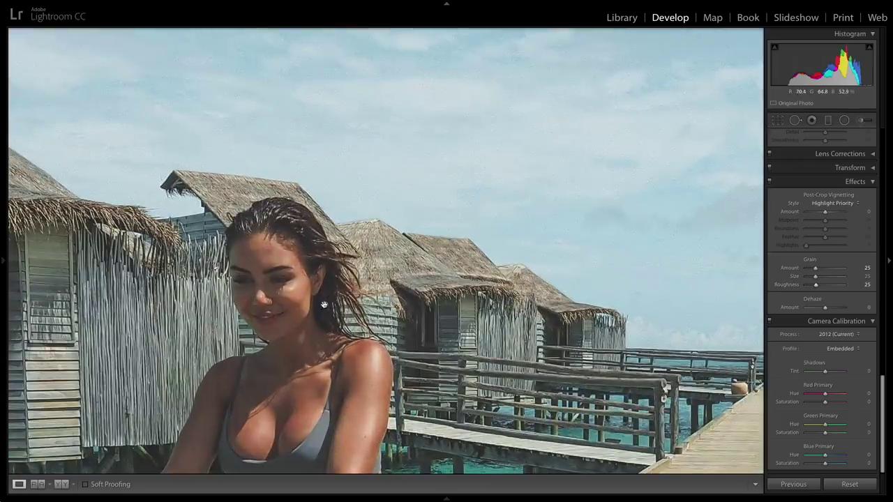
{"action": "left_click", "coordinate": [441, 185]}
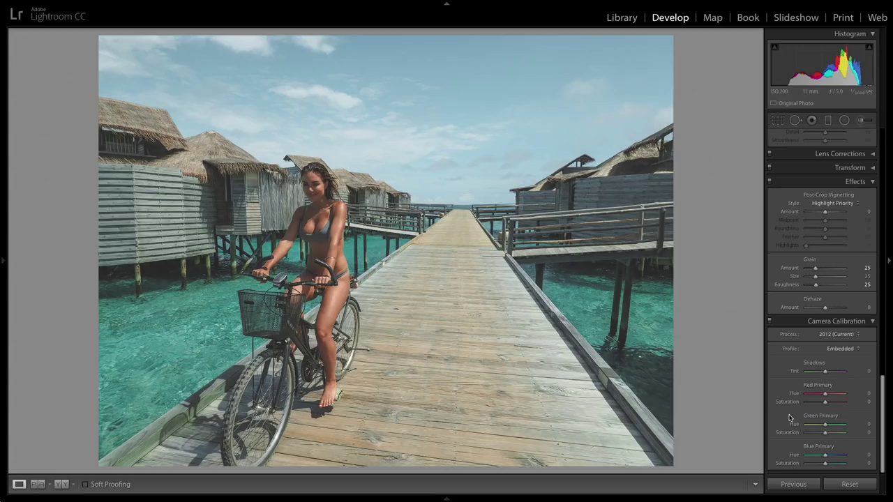
Set calibration primaries: Red Hue +30/Sat −3, Green Hue +36/Sat −29, Blue Hue −30/Sat −18
{"action": "left_click", "coordinate": [825, 403]}
{"action": "left_click_drag", "start_coordinate": [826, 404], "coordinate": [782, 405]}
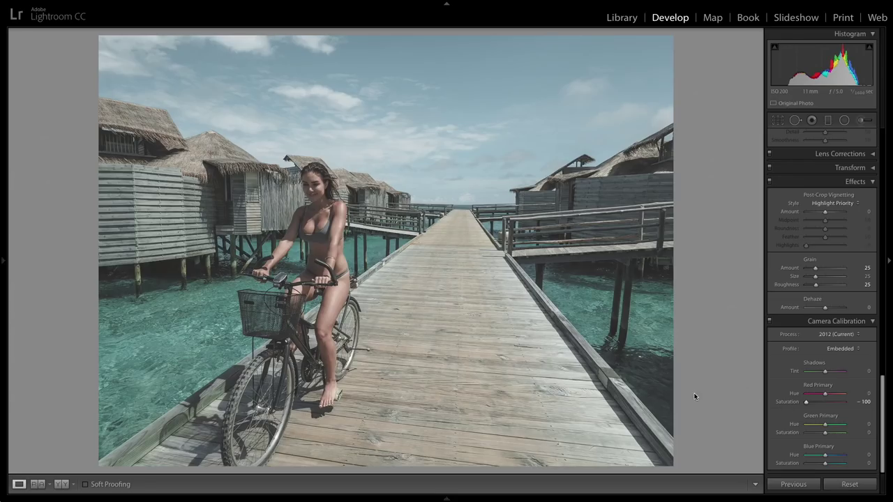
{"action": "left_click_drag", "start_coordinate": [805, 402], "coordinate": [828, 393]}
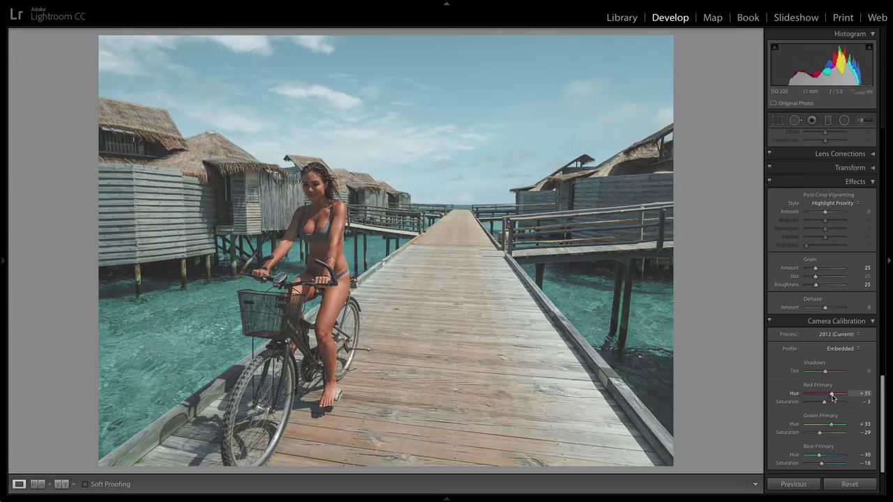
{"action": "left_click", "coordinate": [831, 395]}
{"action": "left_click_drag", "start_coordinate": [831, 394], "coordinate": [830, 396]}
{"action": "key", "text": "backslash"}
{"action": "key", "text": "backslash"}
{"action": "key", "text": "backslash"}
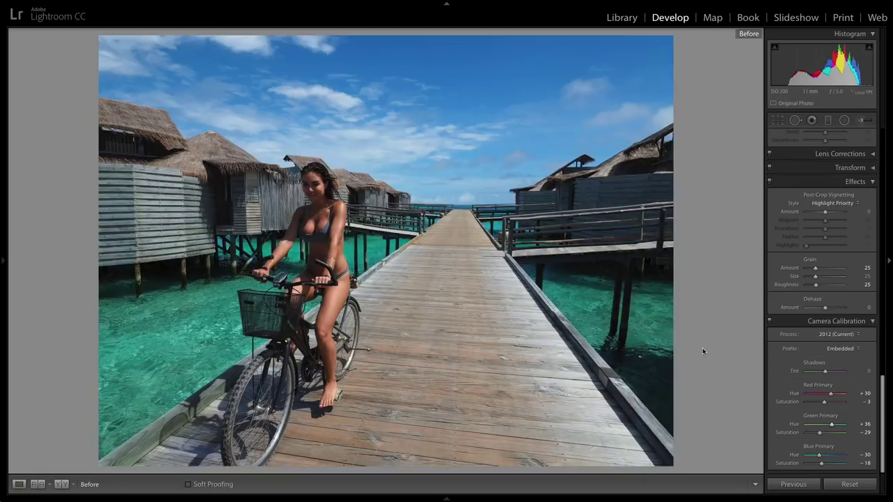
{"action": "key", "text": "backslash"}
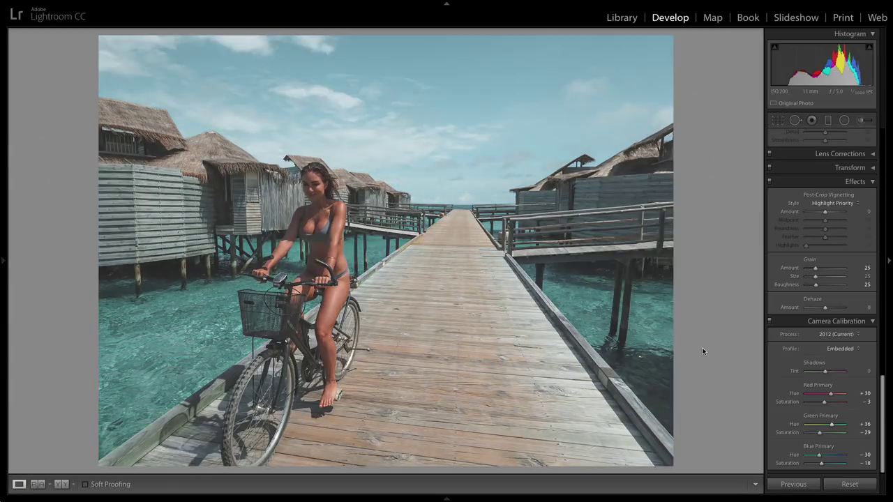
{"action": "key", "text": "backslash"}
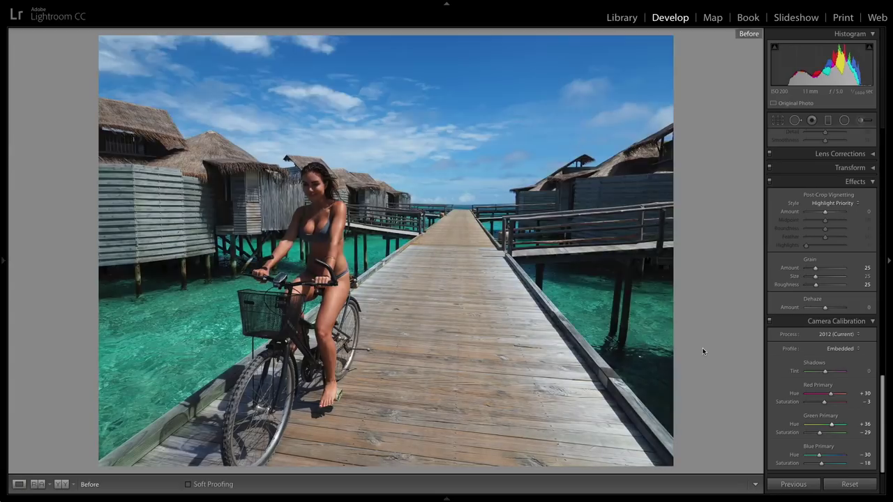
{"action": "key", "text": "backslash"}
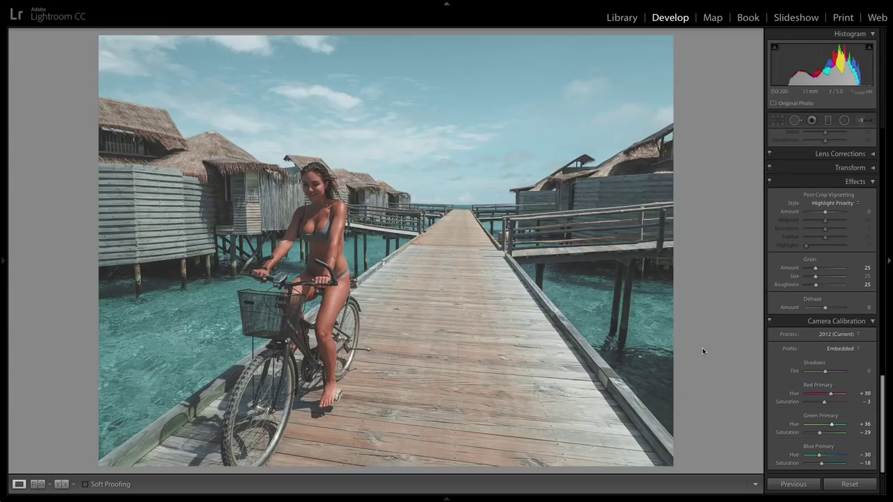
{"action": "key", "text": "backslash"}
{"action": "key", "text": "backslash"}
{"action": "key", "text": "backslash"}
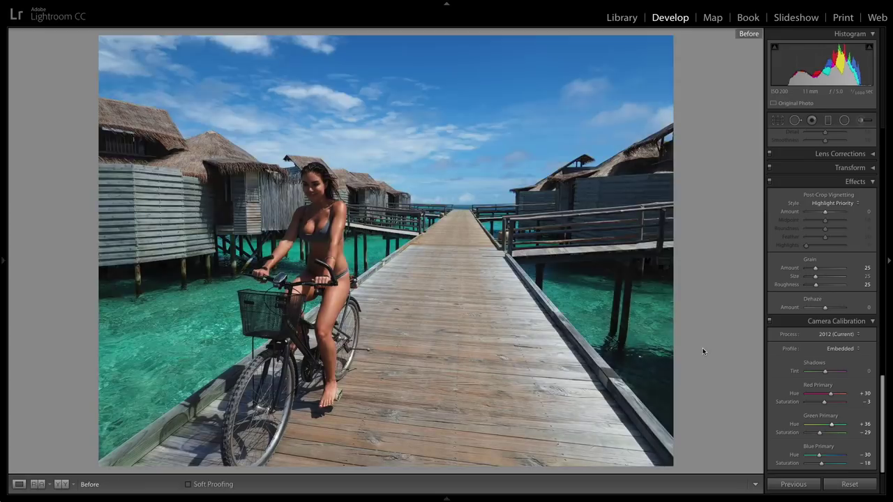
{"action": "key", "text": "backslash"}
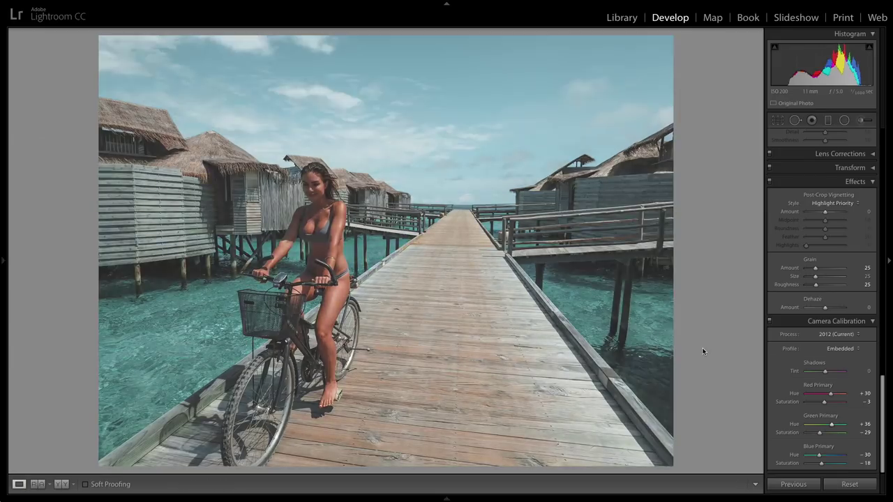